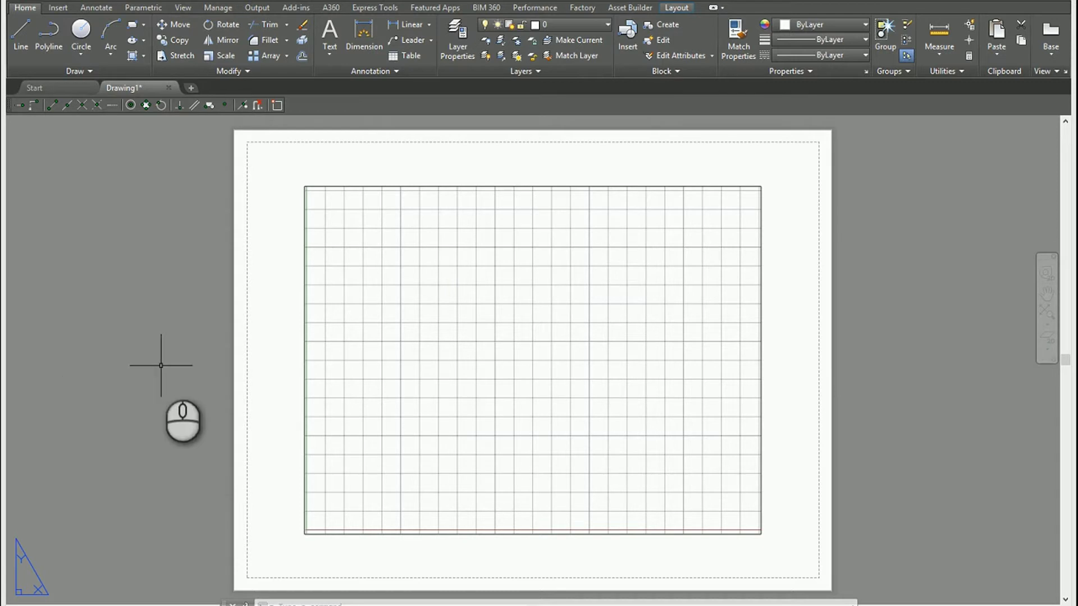
Step: Show the current Printer Configuration Search Path folder under Files in Options
click(274, 288)
right_click(274, 288)
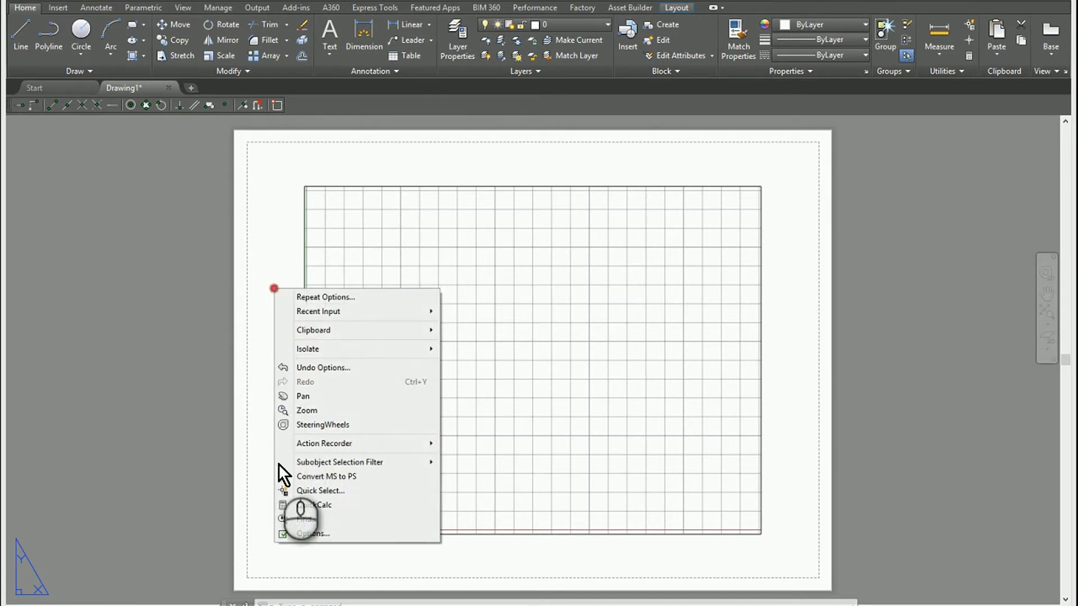
click(313, 528)
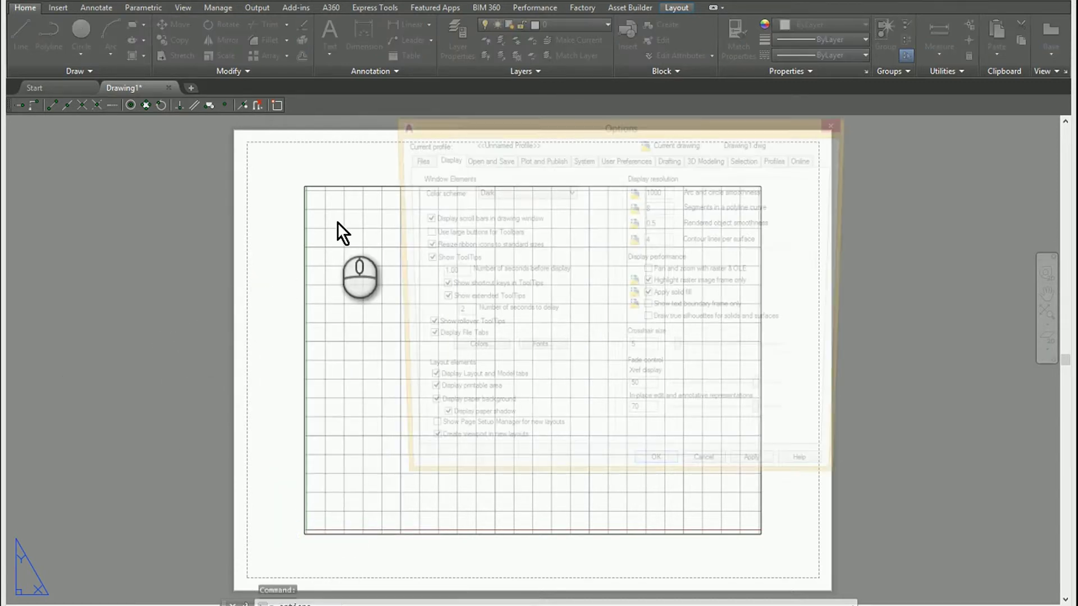
click(411, 159)
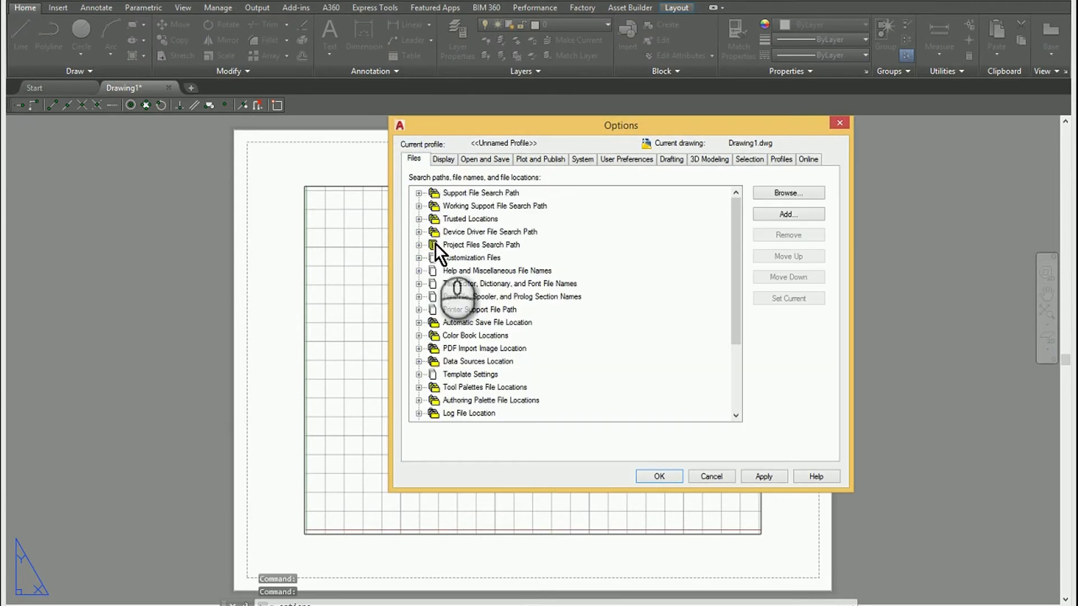
click(421, 310)
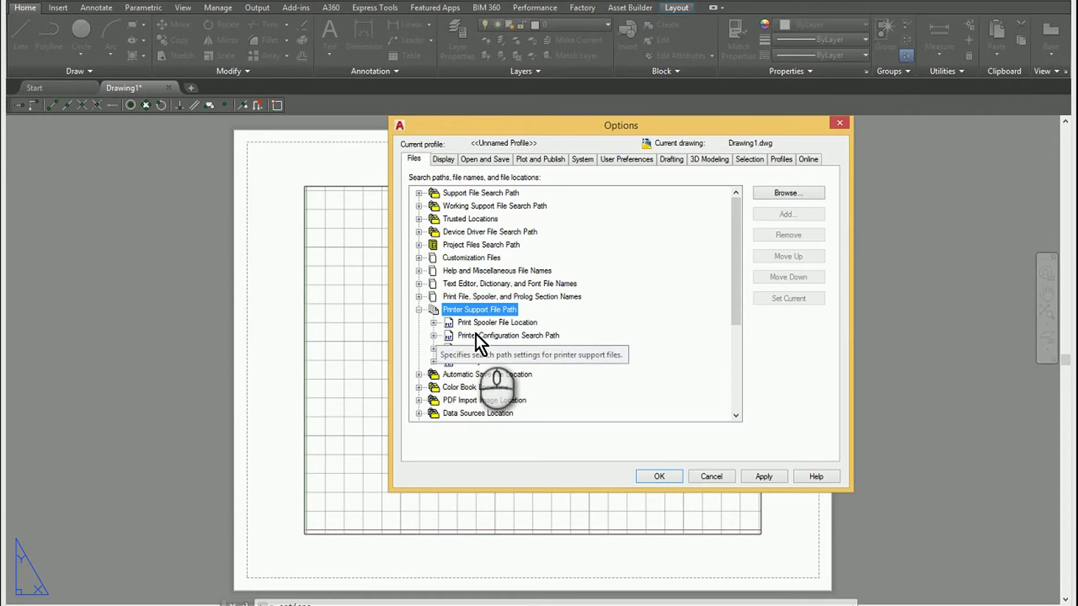
click(477, 335)
click(434, 336)
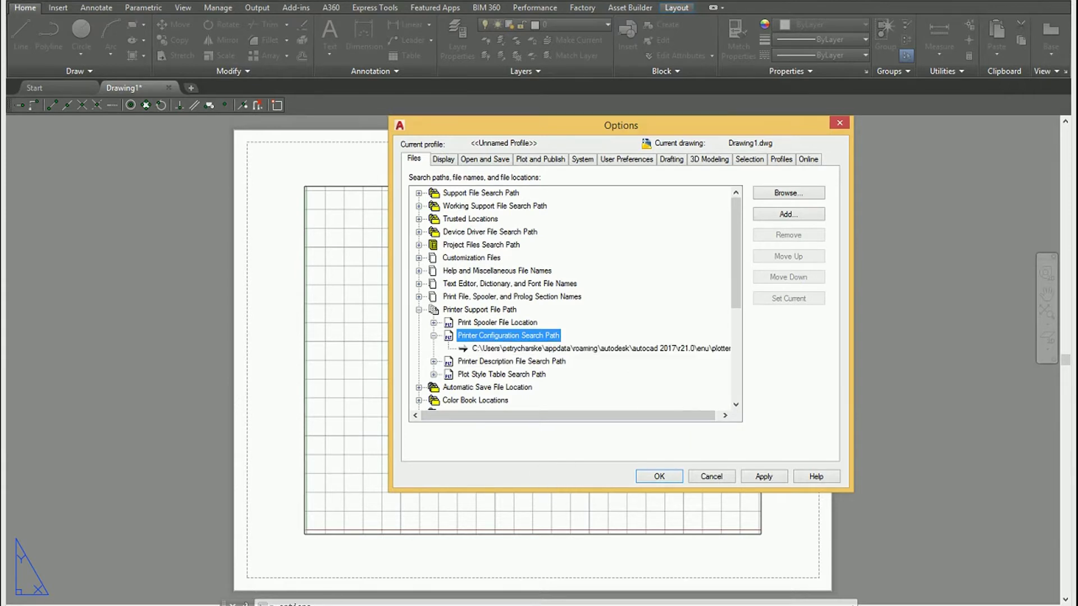
click(366, 605)
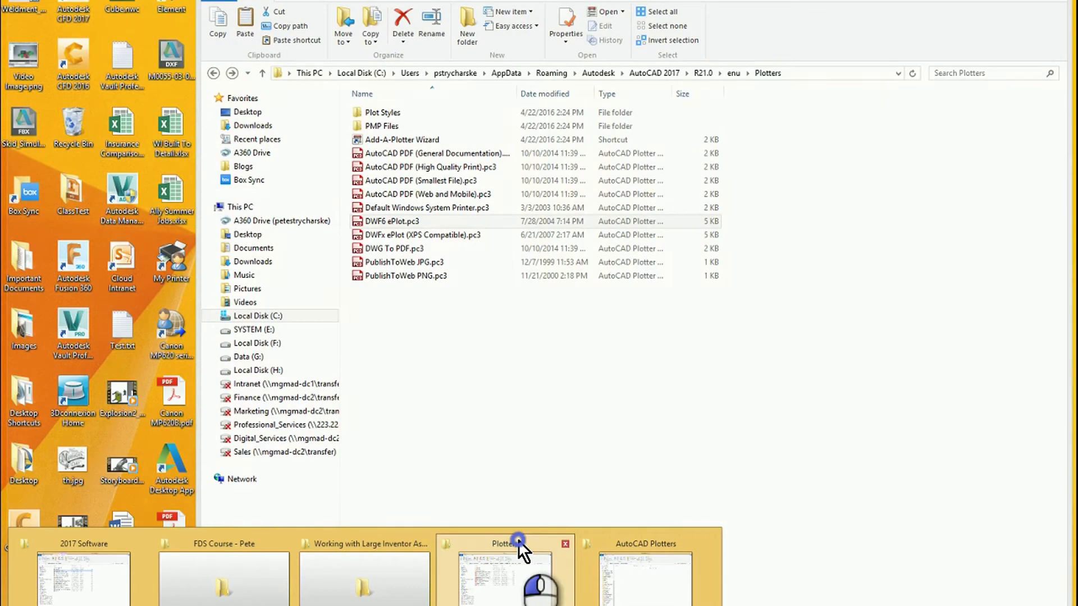
Step: Copy DWF6 ePlot.pc3 from the Plotters folder in File Explorer
click(514, 548)
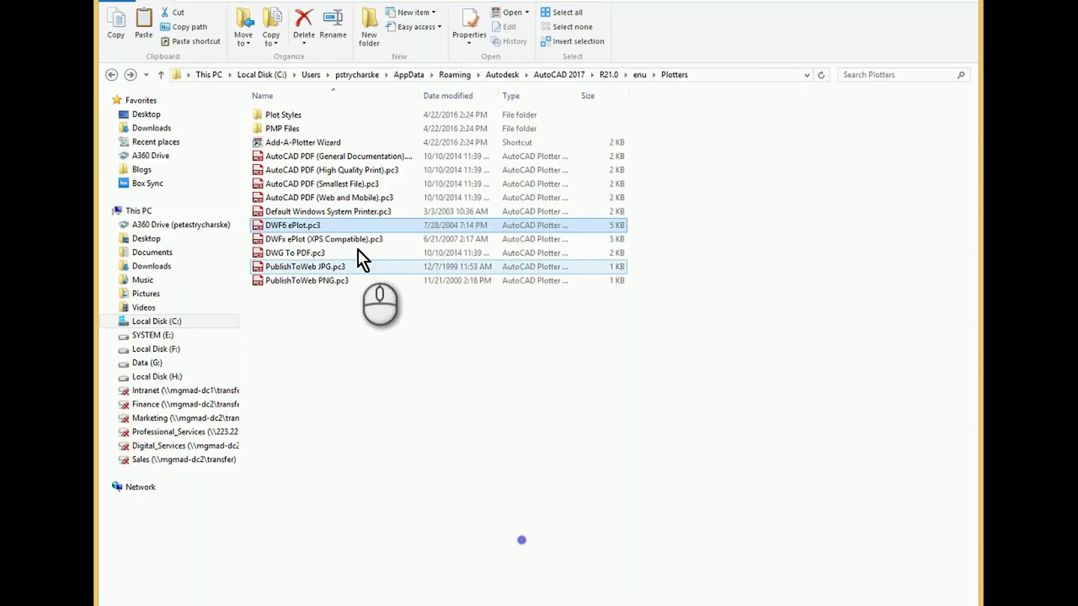
right_click(316, 225)
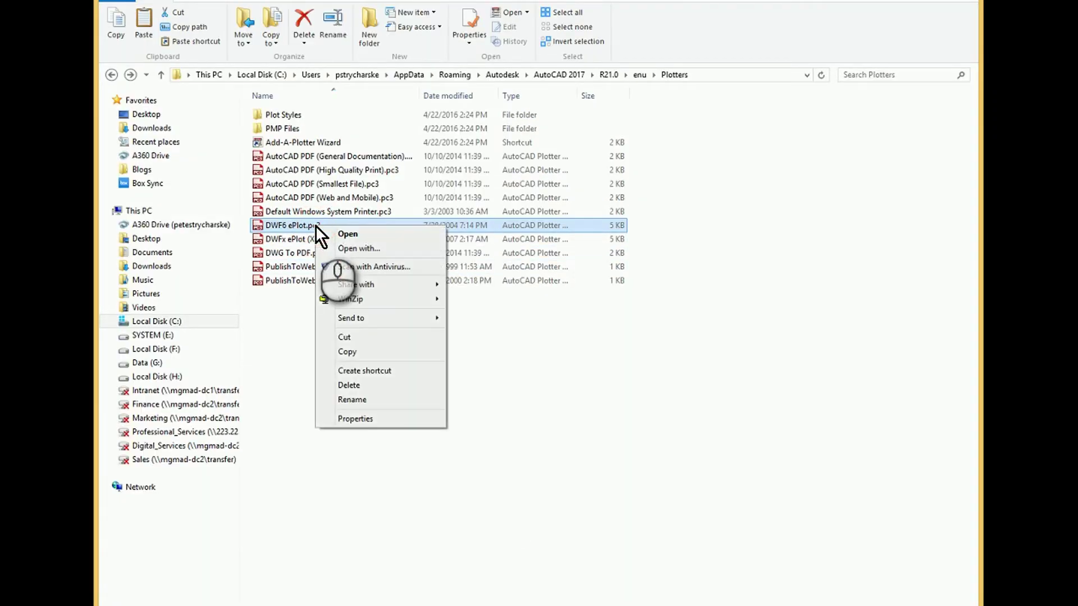
click(353, 351)
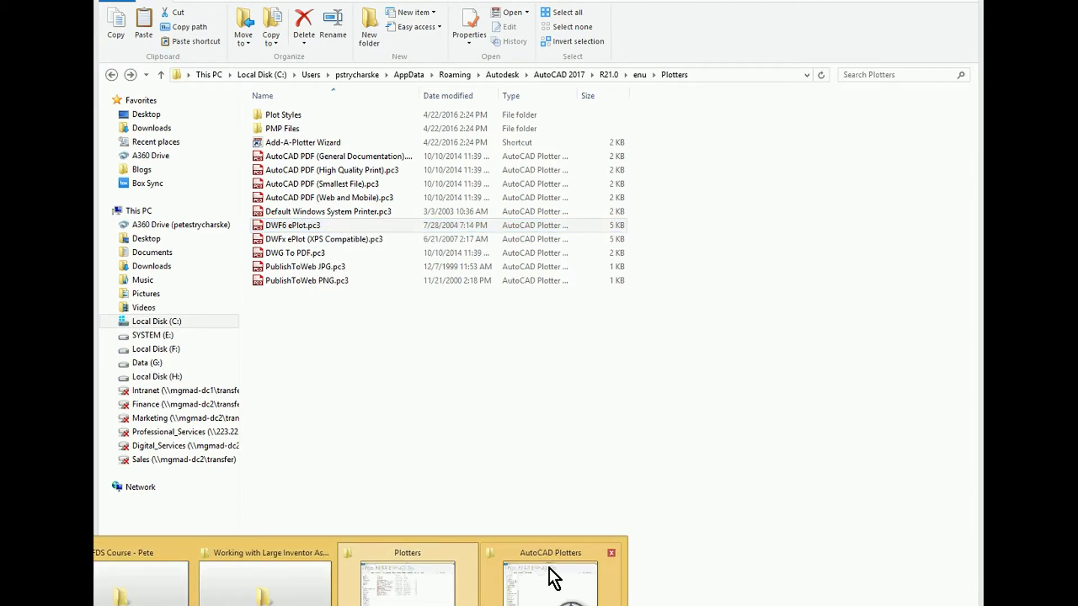
click(549, 573)
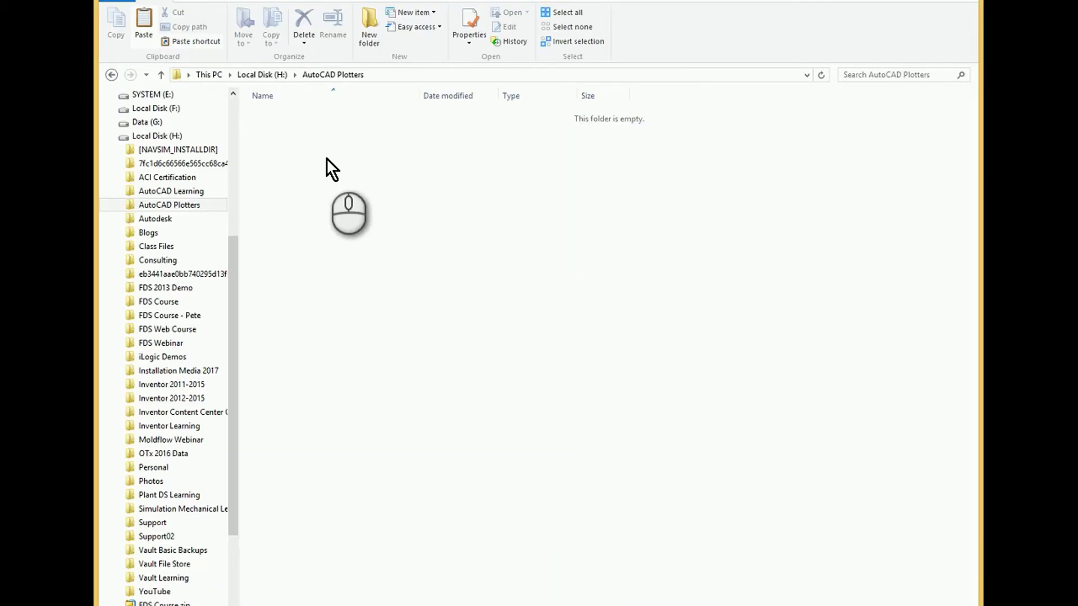
Step: Paste DWF6 ePlot.pc3 into the H:\AutoCAD Plotters folder
right_click(284, 162)
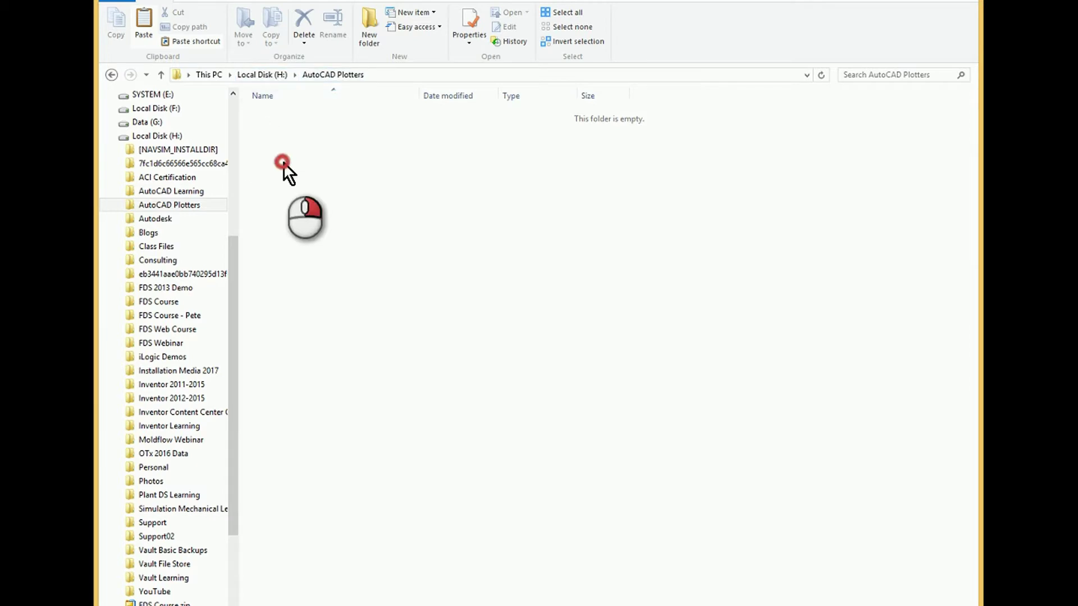
click(316, 252)
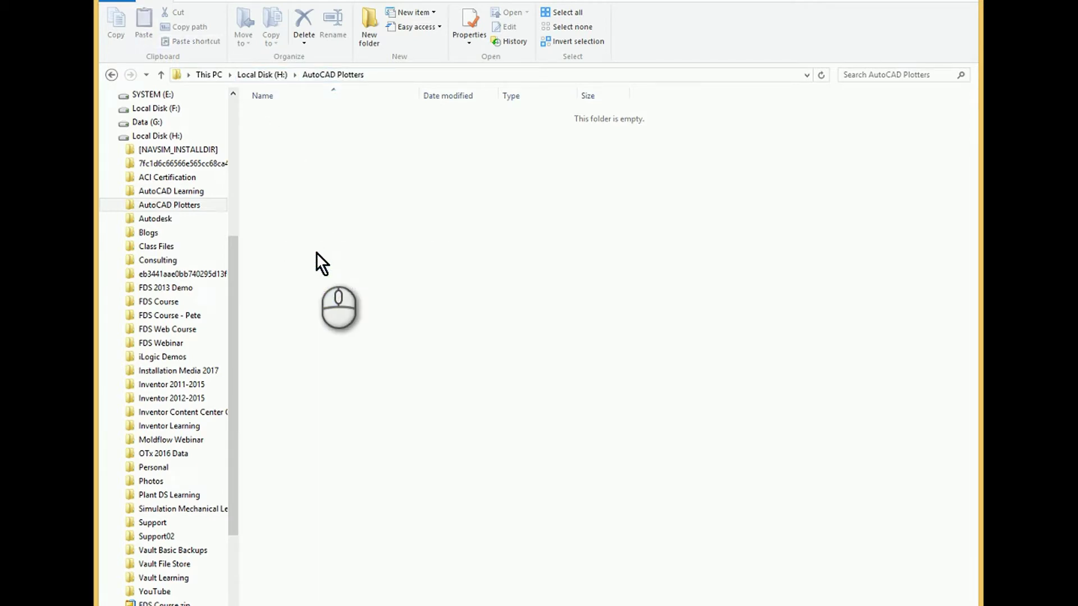
click(316, 252)
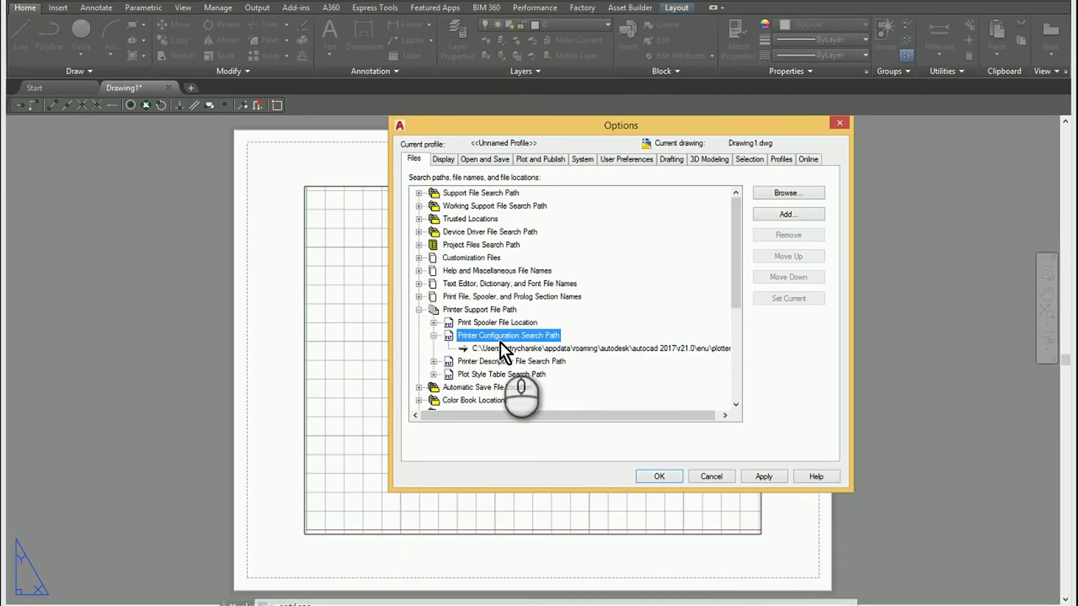
Step: Remove the old plotter folder path and add a blank entry to browse for
click(499, 346)
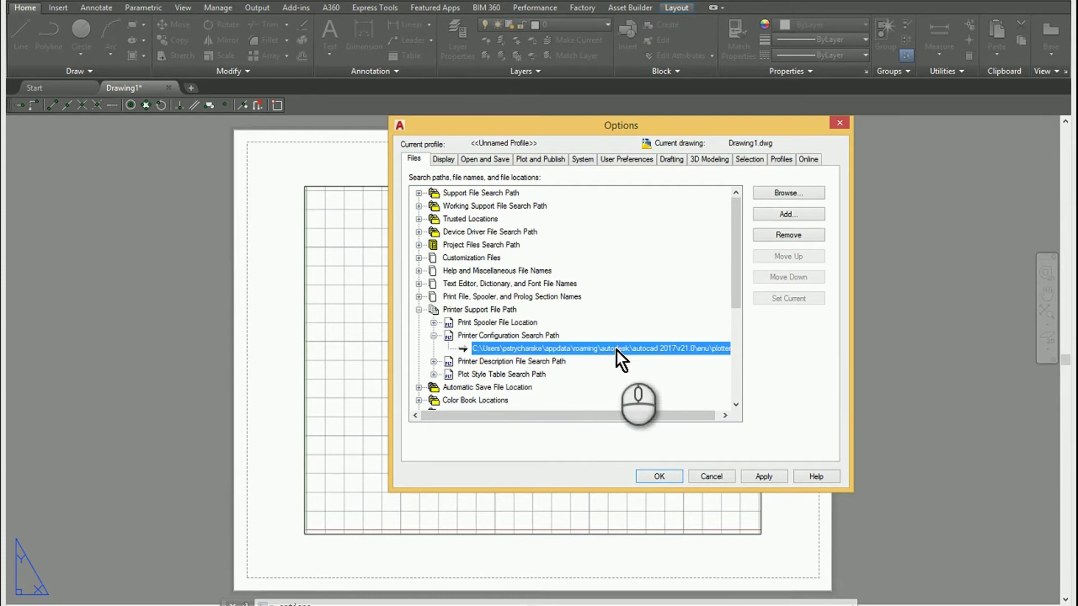
click(784, 236)
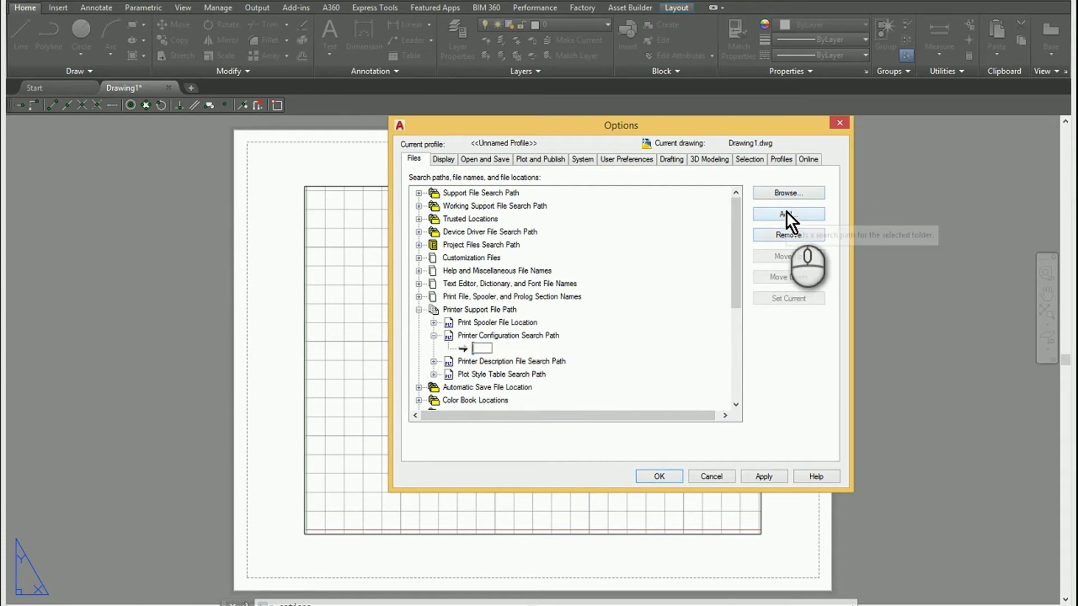
click(785, 211)
click(781, 193)
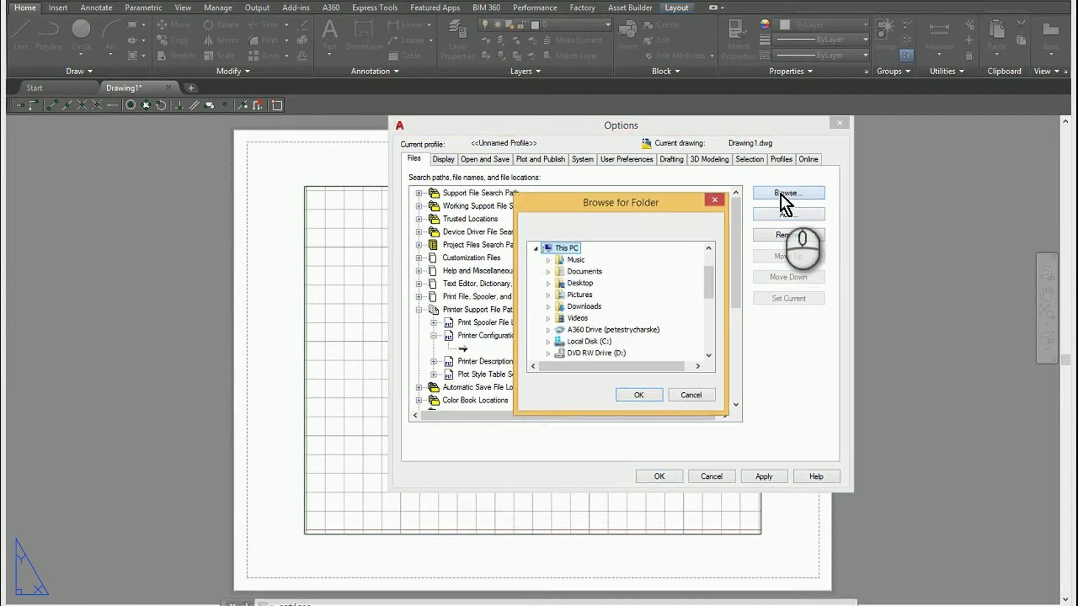
drag(707, 283, 709, 306)
Step: Point the printer configuration search path to H:\AutoCAD Plotters and save the options
click(550, 307)
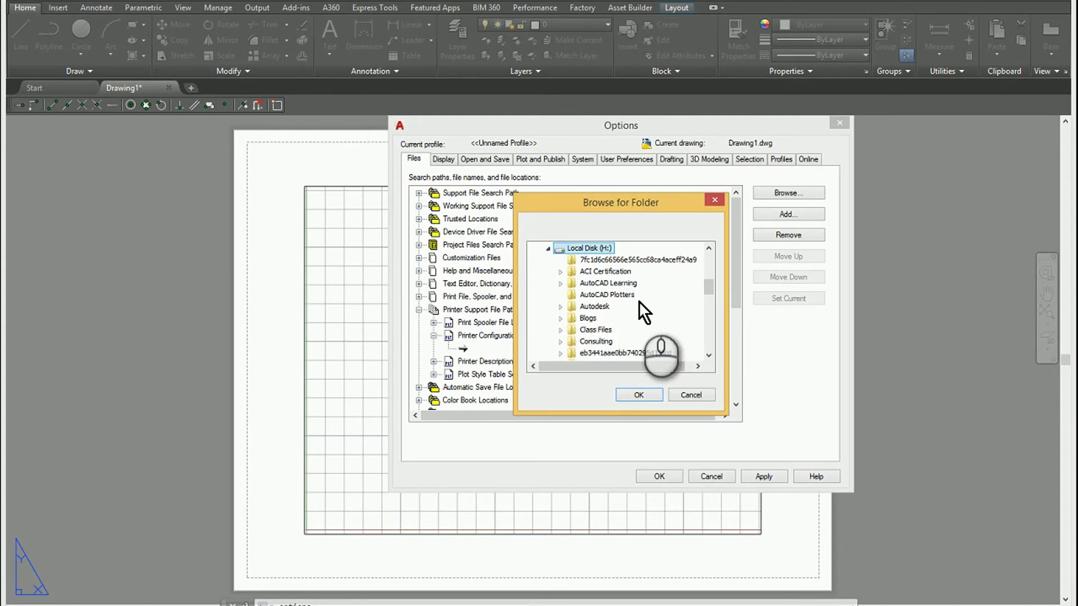
click(612, 293)
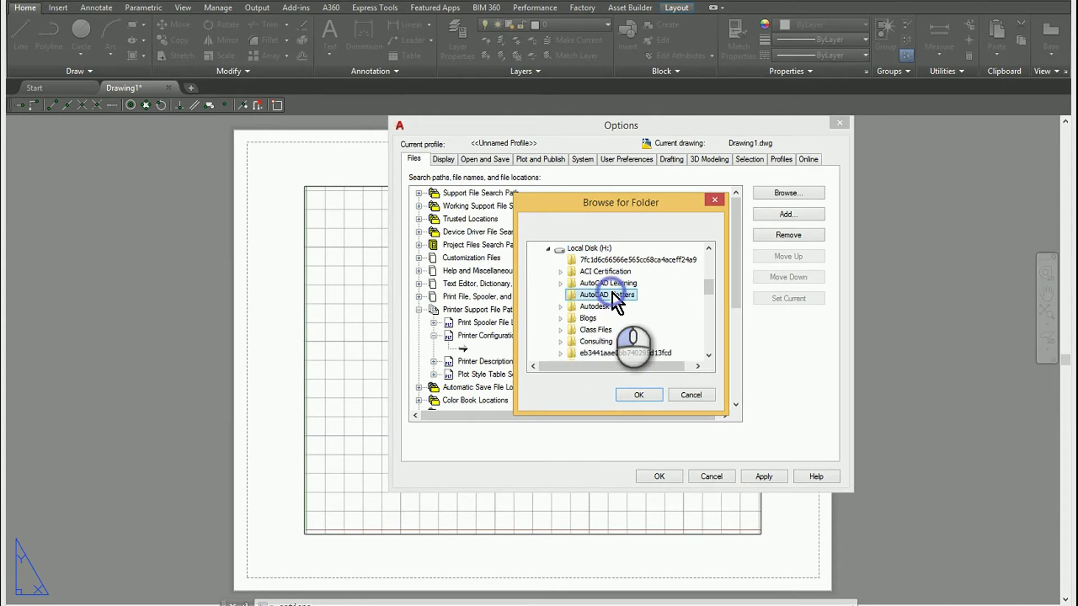
click(647, 397)
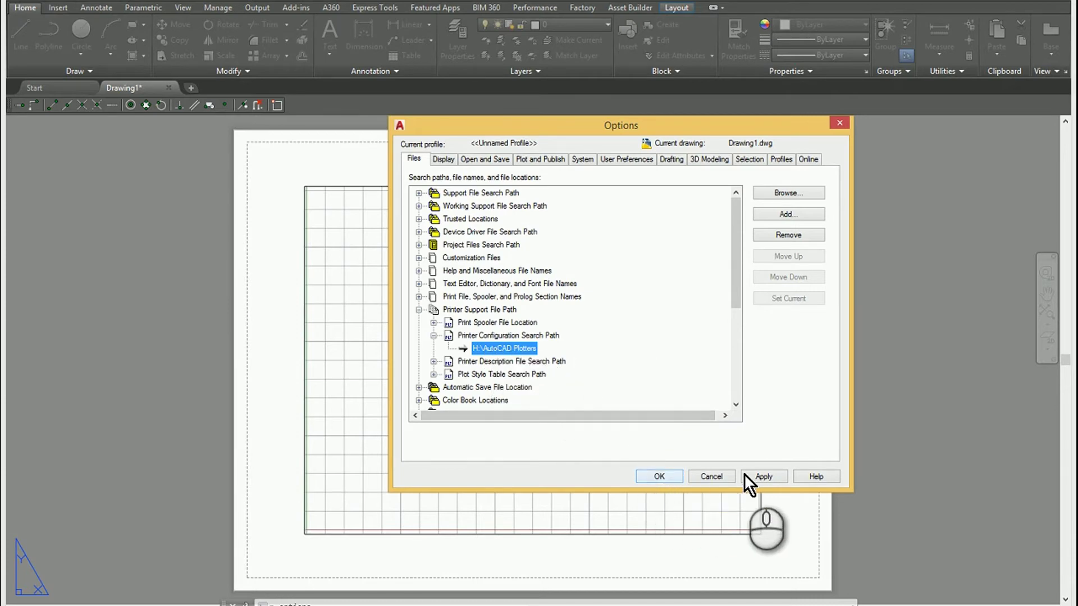
click(659, 477)
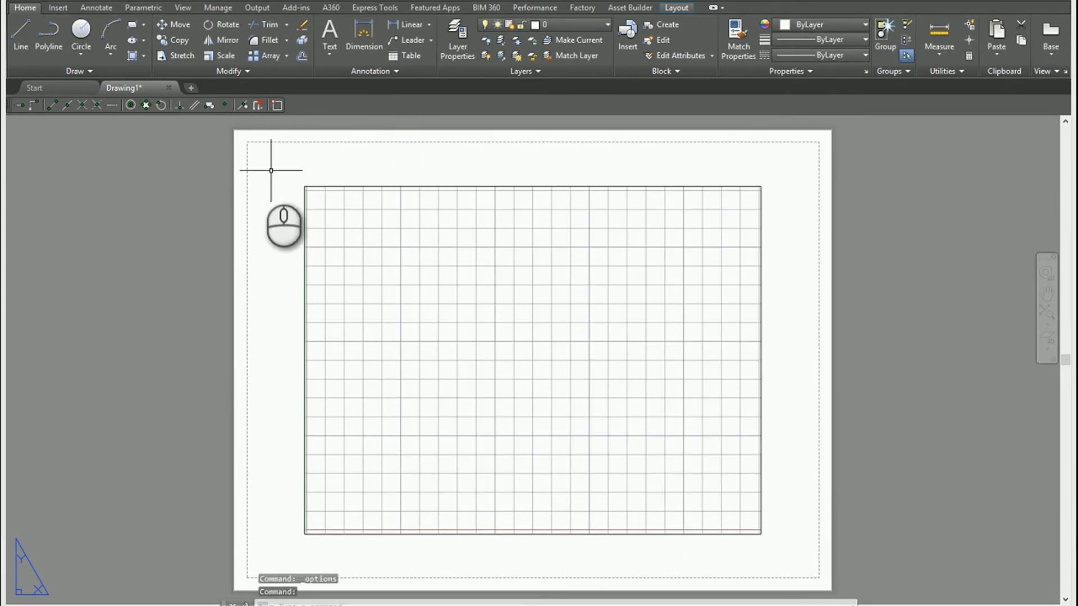
Step: Open the Layout1 Plot dialog's printer/plotter list to find DWF6 ePlot.pc3
click(124, 3)
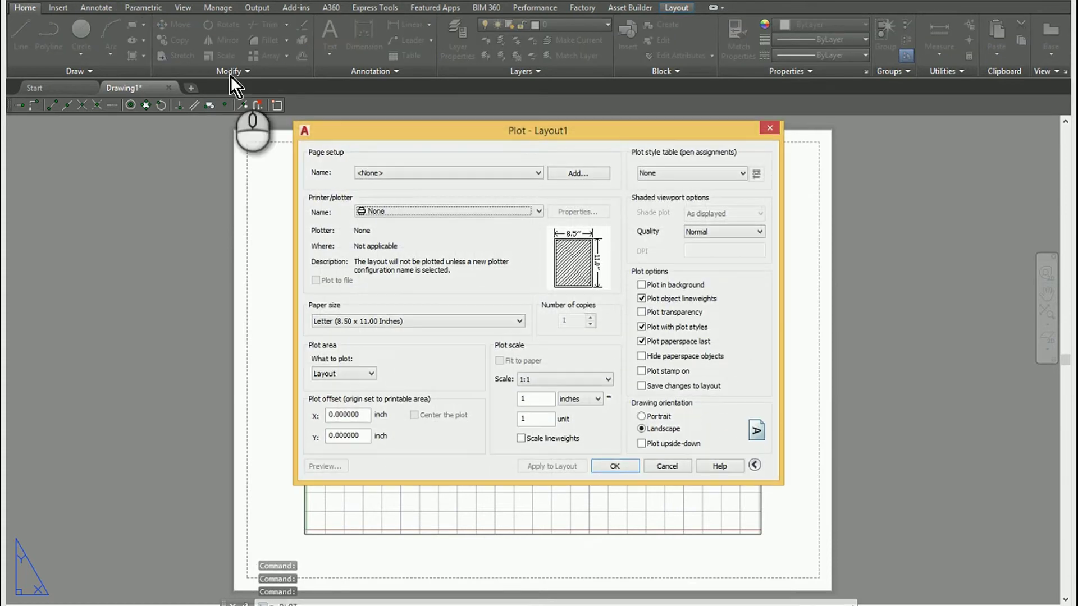
click(524, 211)
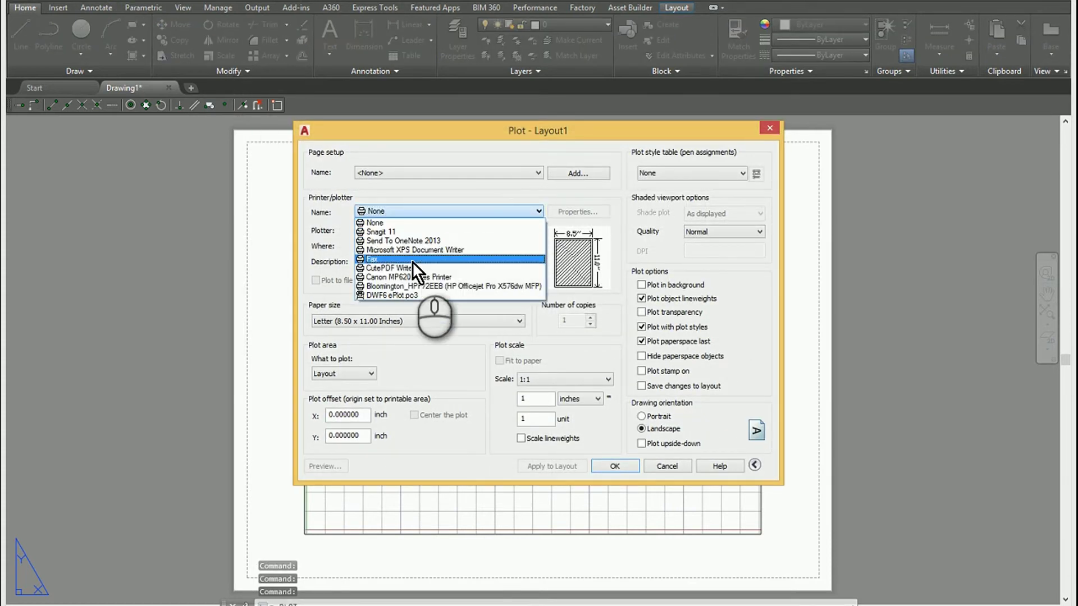